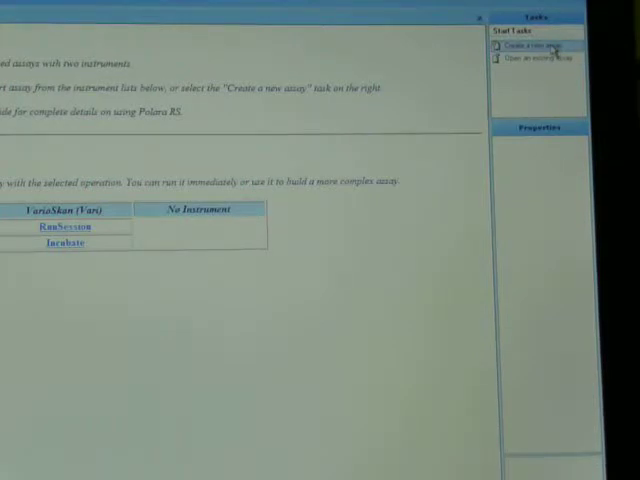
Start a new empty assay and add the VarioSkan RunSession operation to its process plates
{"action": "left_click", "coordinate": [552, 46]}
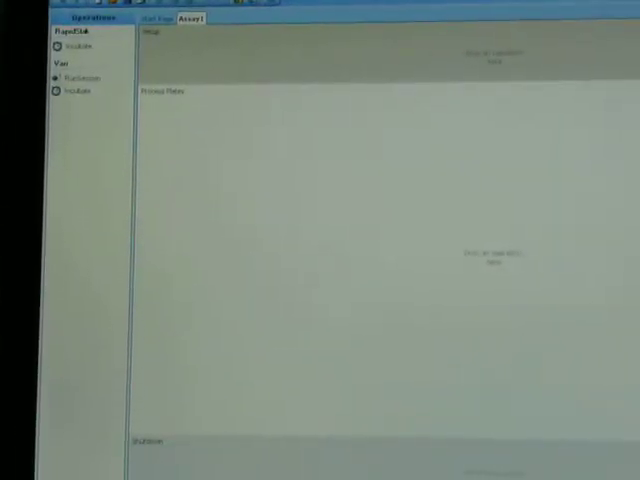
{"action": "left_click", "coordinate": [82, 78]}
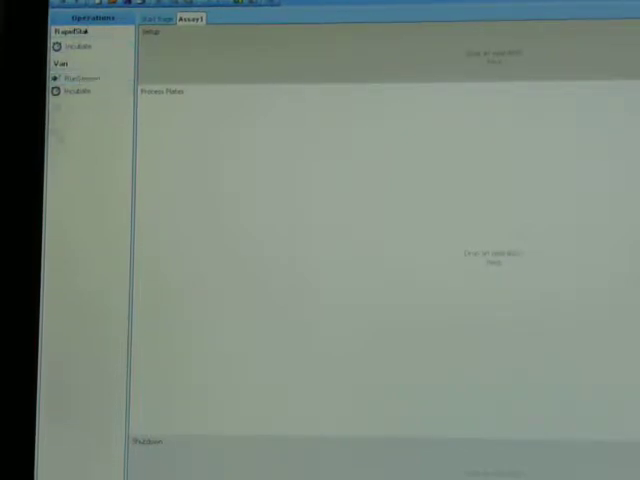
{"action": "left_click", "coordinate": [60, 91]}
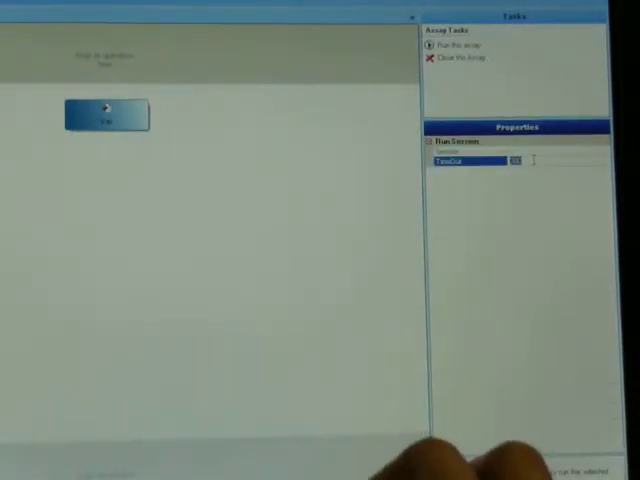
{"action": "type", "text": "00"}
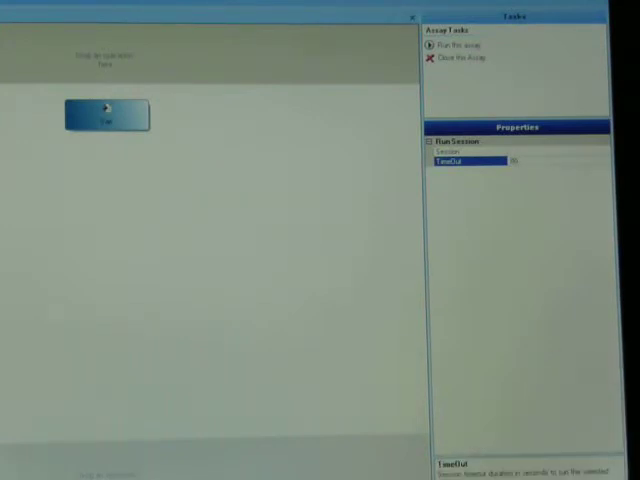
Set the RunSession's Session to 'Demo protocol for Fluorometric T4 ELISA'
{"action": "left_click", "coordinate": [574, 152]}
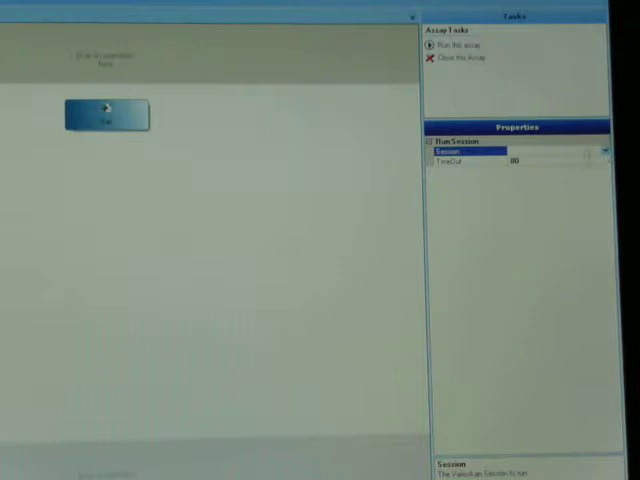
{"action": "mouse_move", "coordinate": [424, 196]}
{"action": "left_mouse_down"}
{"action": "mouse_move", "coordinate": [424, 202]}
{"action": "mouse_move", "coordinate": [372, 200]}
{"action": "left_mouse_up"}
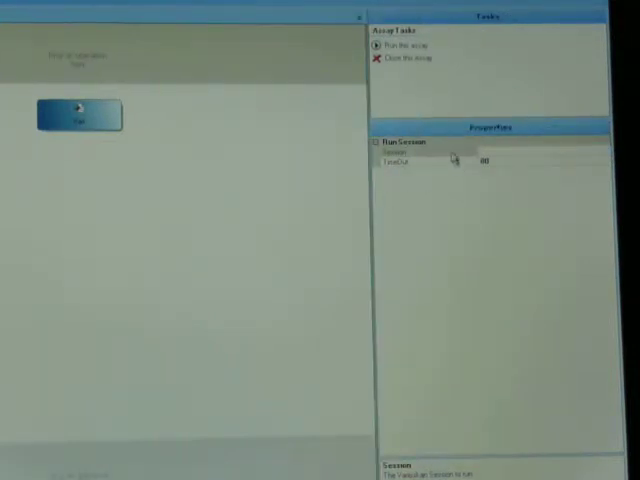
{"action": "left_click", "coordinate": [455, 152]}
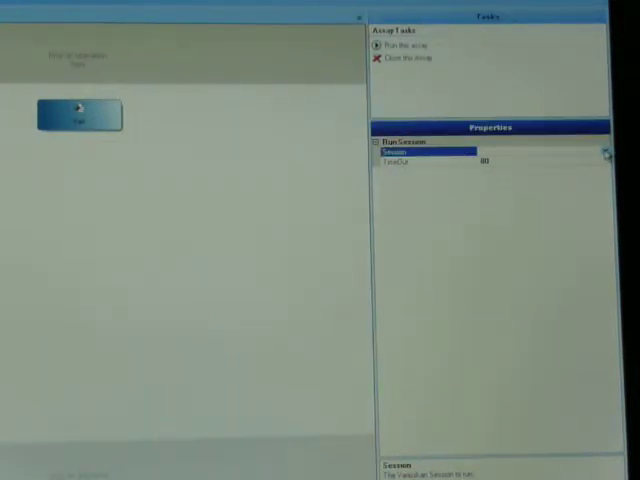
{"action": "left_click", "coordinate": [606, 153]}
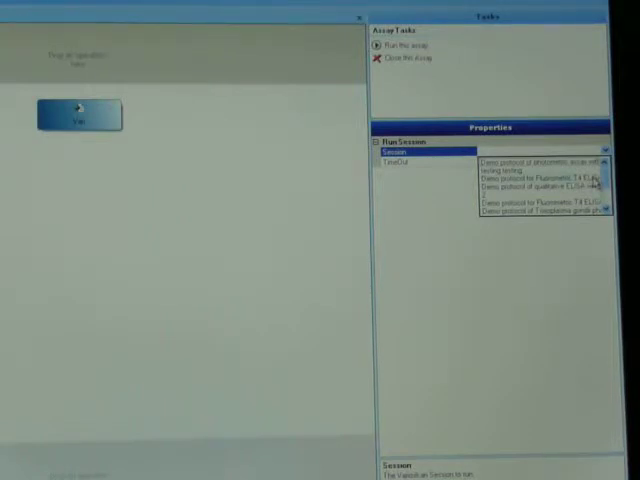
{"action": "left_click", "coordinate": [592, 180]}
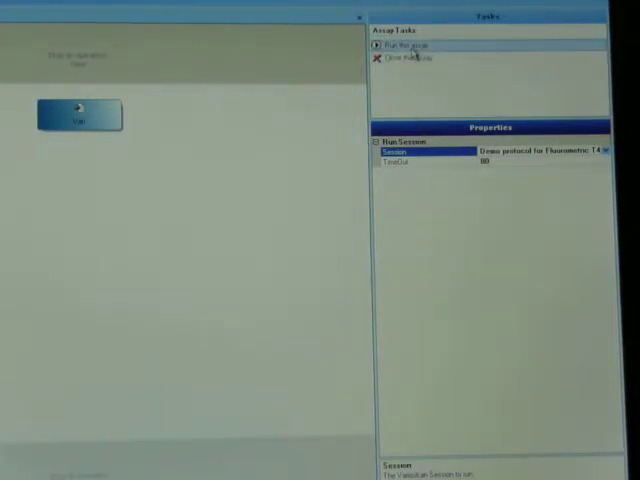
Launch 'Run the assay' from Assay Tasks to bring up the Start Assay Run settings
{"action": "left_click", "coordinate": [414, 47]}
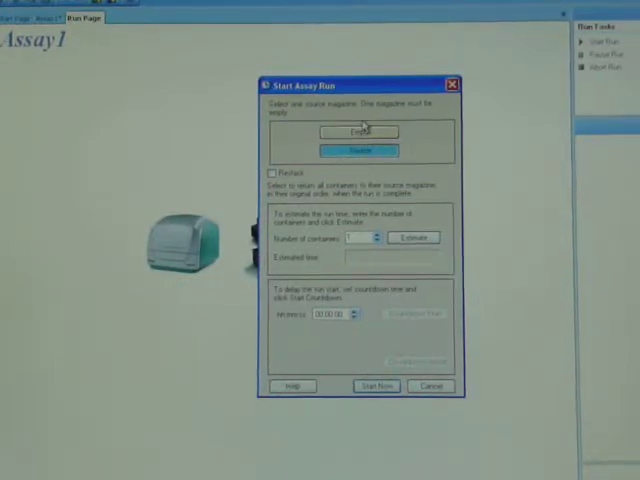
Start the run immediately with Start Now and let RapidStack begin its Retrieve
{"action": "left_click", "coordinate": [376, 389]}
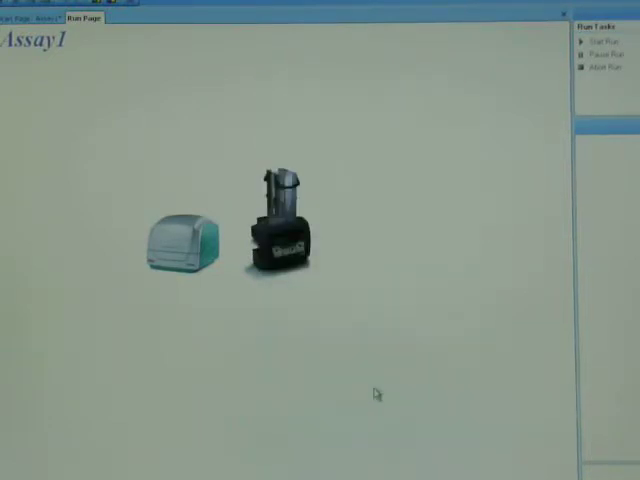